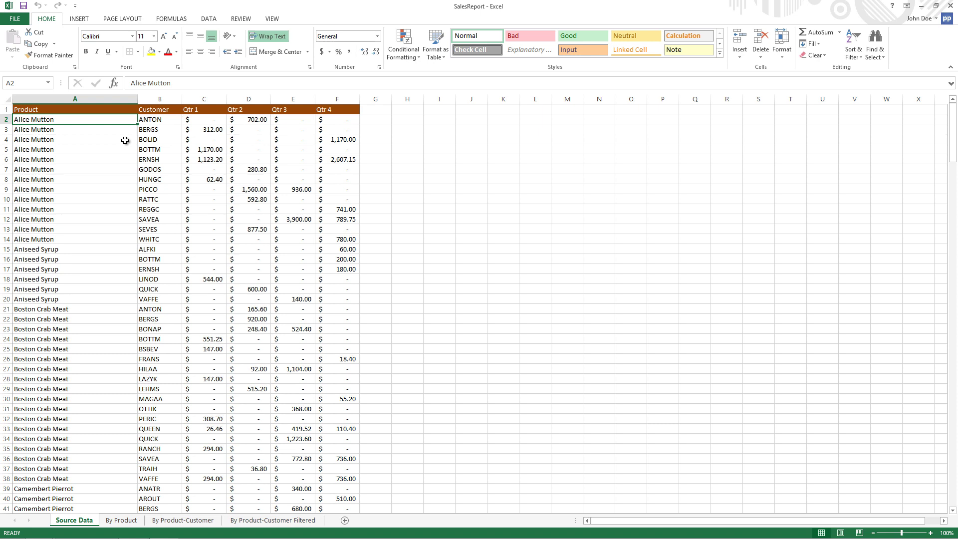
Step: Show the By Product sheet of the SalesReport workbook
{"action": "left_click", "coordinate": [124, 521]}
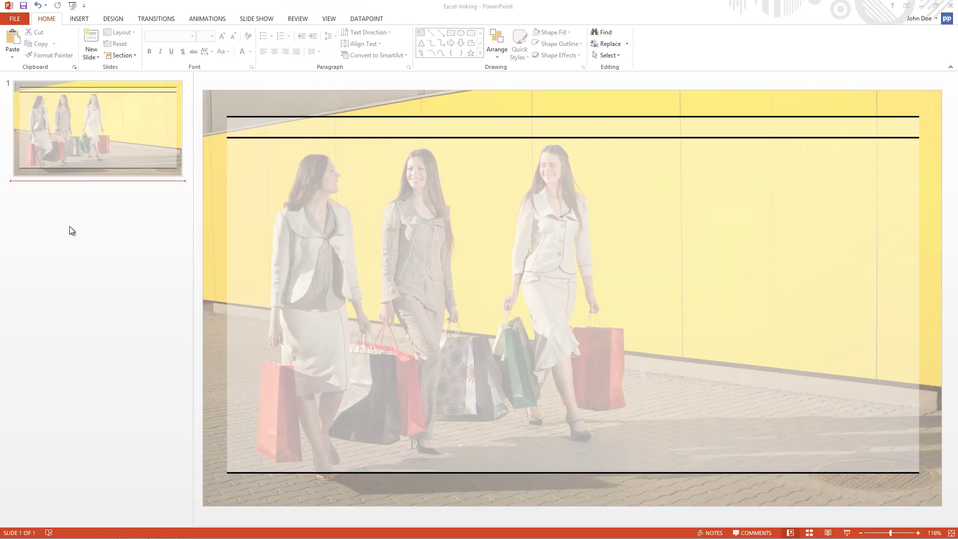
Step: In PowerPoint, add a DataPoint Excel files connection that points to SalesReport.xlsx on the desktop
{"action": "left_click", "coordinate": [358, 21]}
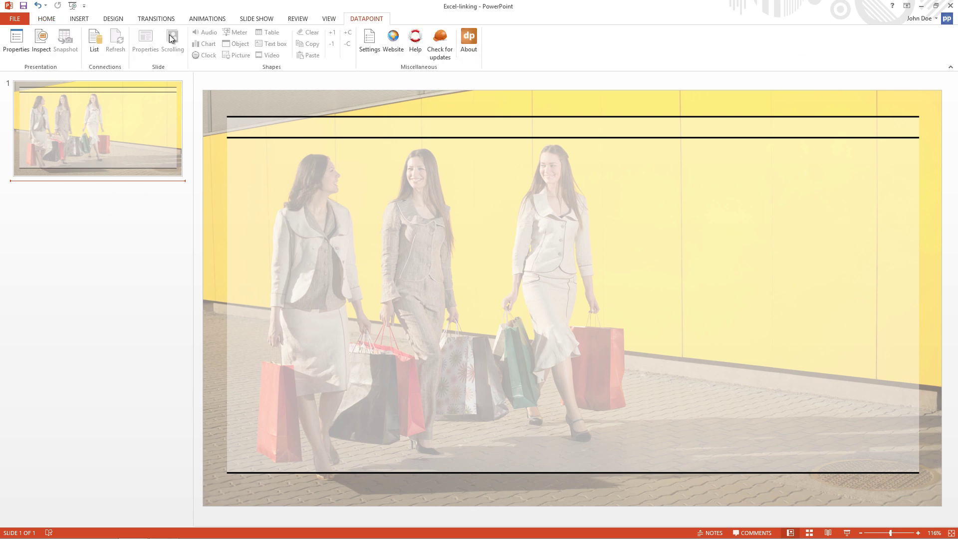
{"action": "left_click", "coordinate": [93, 48]}
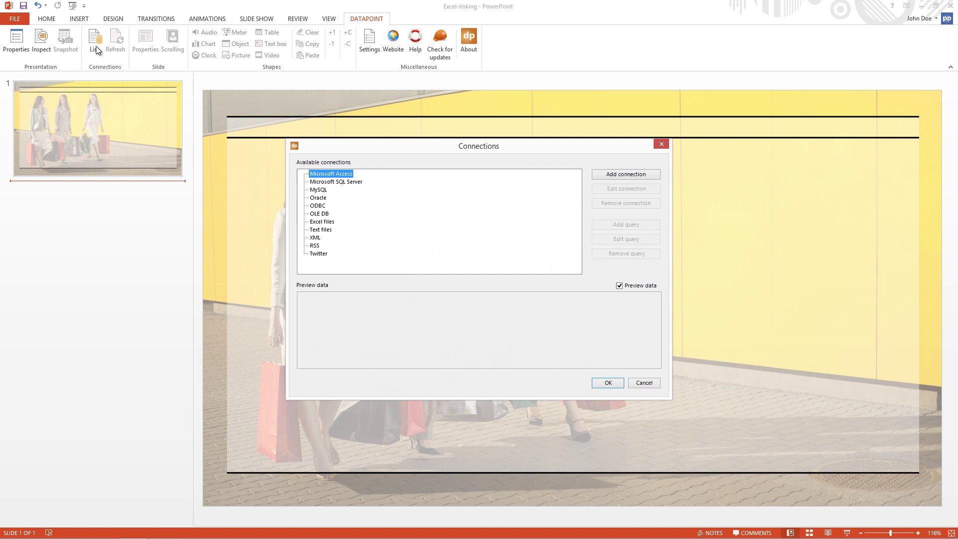
{"action": "left_click", "coordinate": [322, 221]}
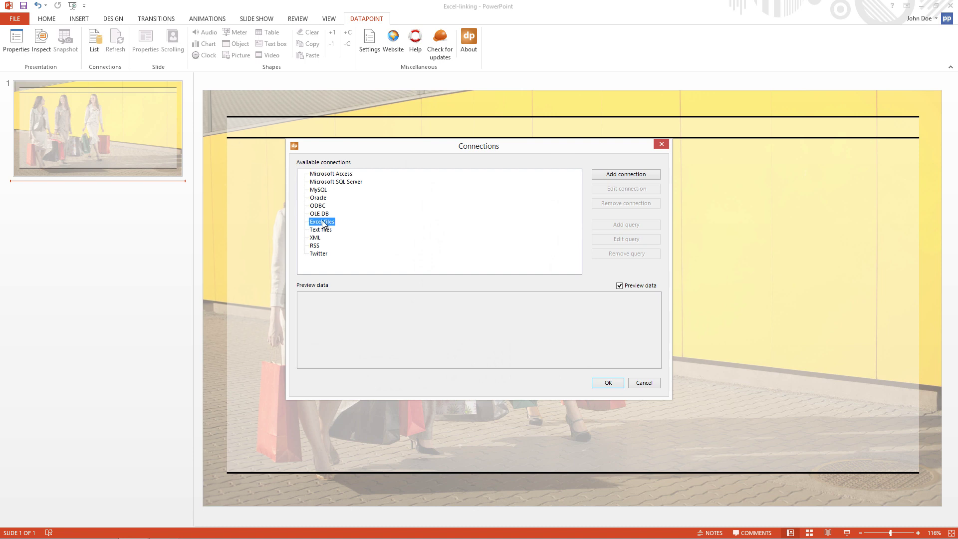
{"action": "left_click", "coordinate": [601, 174]}
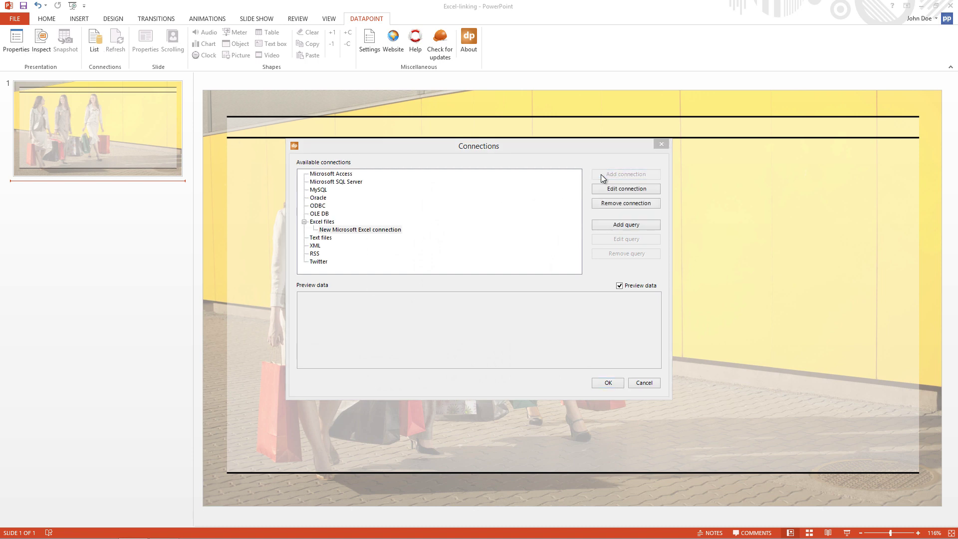
{"action": "left_click", "coordinate": [574, 265]}
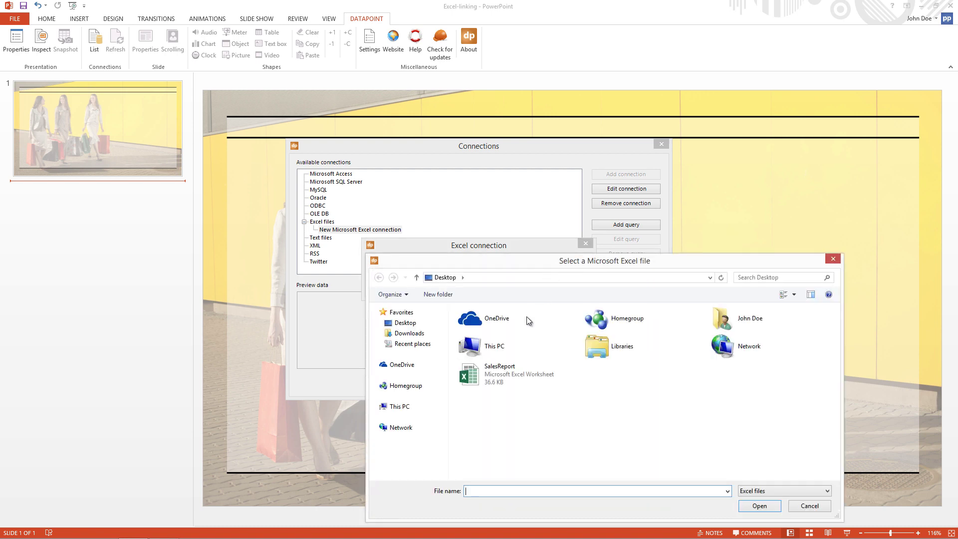
{"action": "left_click", "coordinate": [504, 373]}
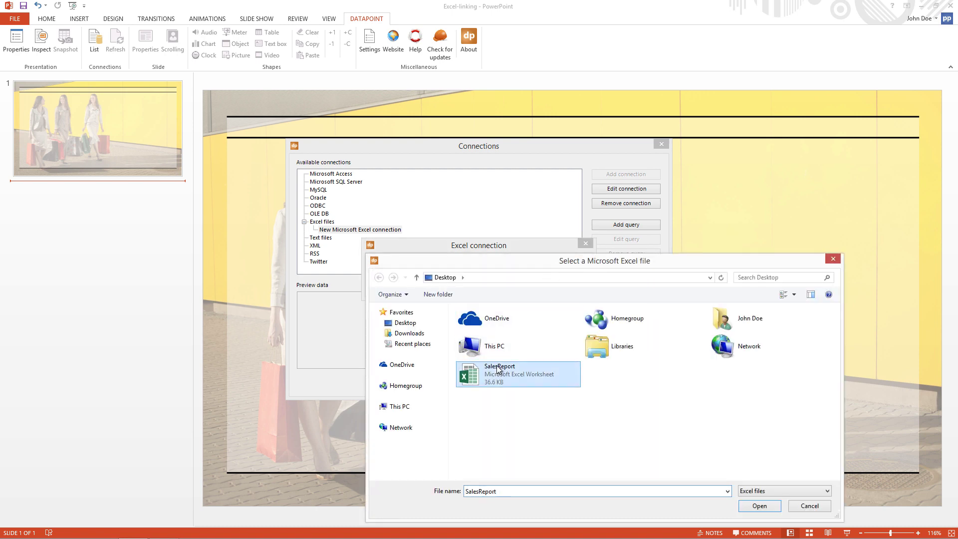
{"action": "left_click", "coordinate": [764, 508]}
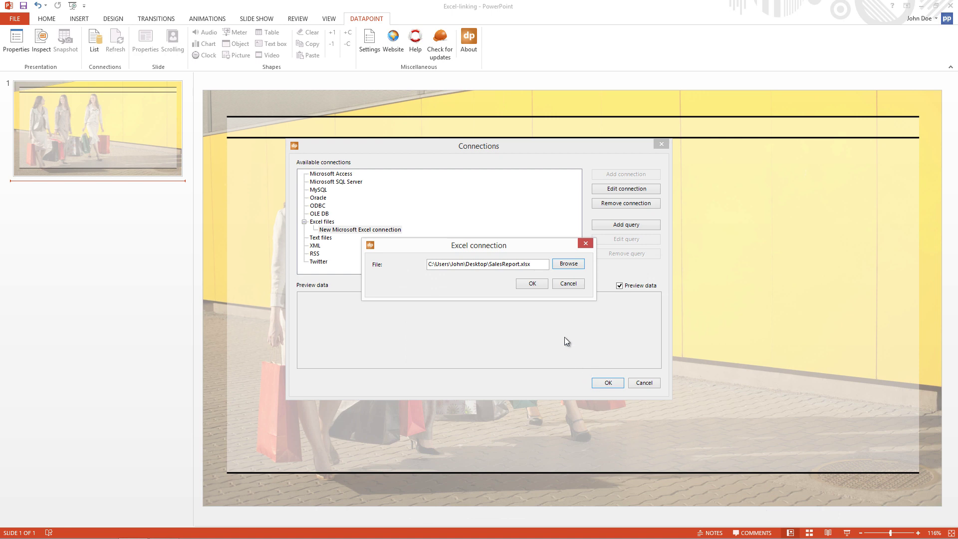
{"action": "left_click", "coordinate": [533, 285]}
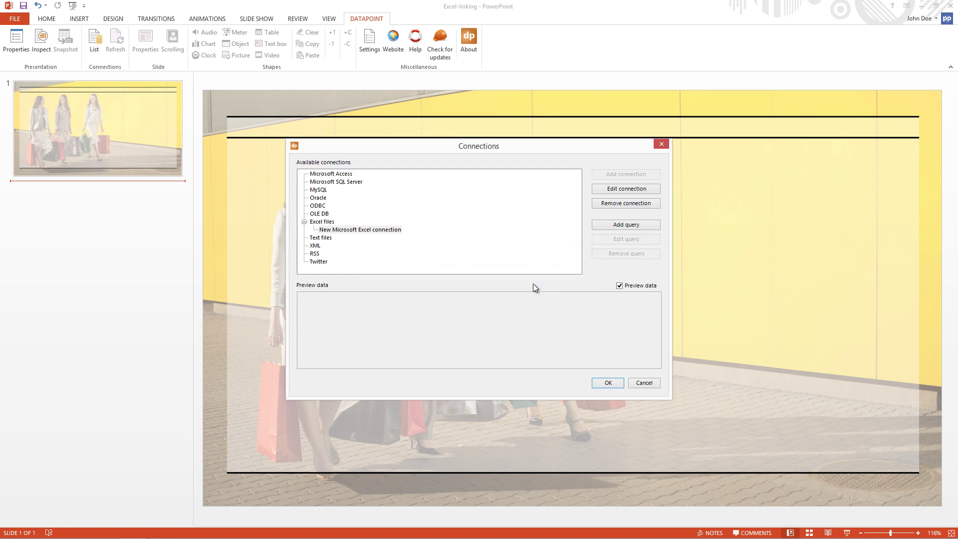
Step: Rename the new Excel connection to "Sales report"
{"action": "left_click", "coordinate": [385, 231]}
{"action": "left_click", "coordinate": [385, 231]}
{"action": "left_click_drag", "start_coordinate": [405, 230], "coordinate": [282, 232]}
{"action": "type", "text": "Sa"}
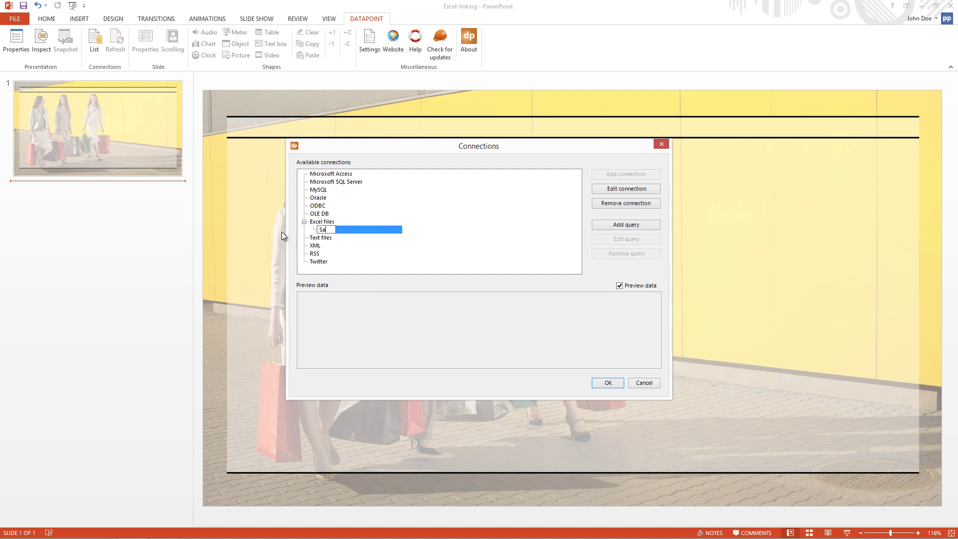
{"action": "type", "text": "les report"}
{"action": "key", "text": "Return"}
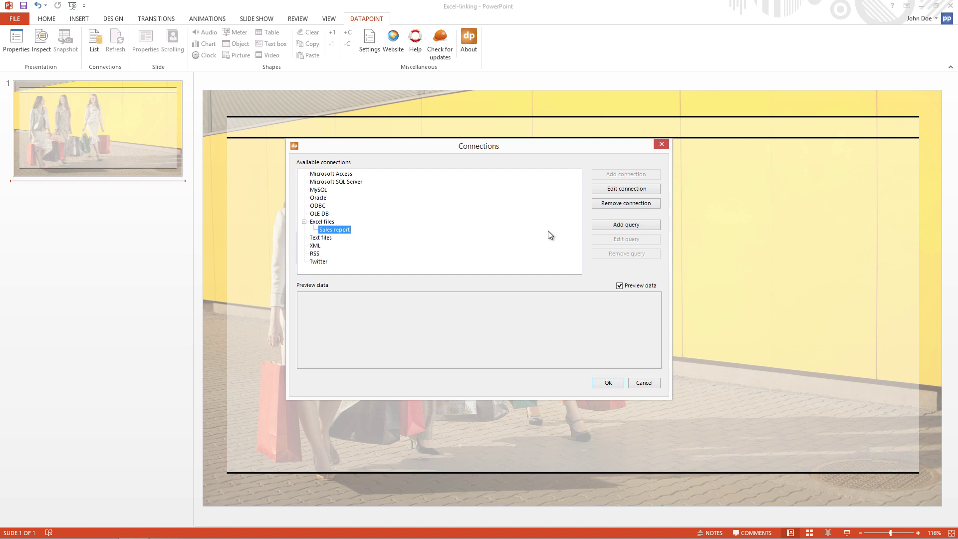
Step: Add a query to the Sales report connection and switch to Excel to check the pivot table's cell range on the By Product sheet
{"action": "left_click", "coordinate": [610, 226]}
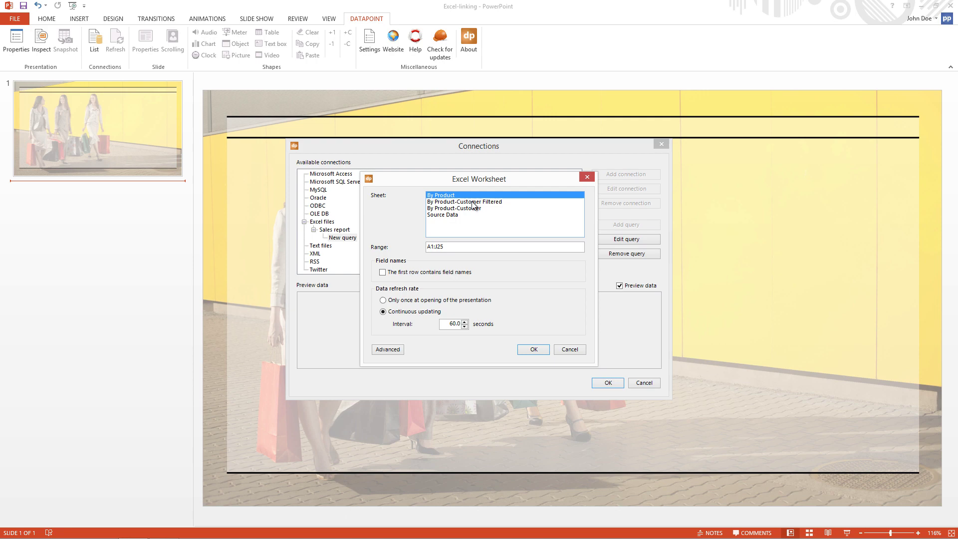
{"action": "left_click_drag", "start_coordinate": [463, 246], "coordinate": [415, 246]}
{"action": "key", "text": "alt+Tab"}
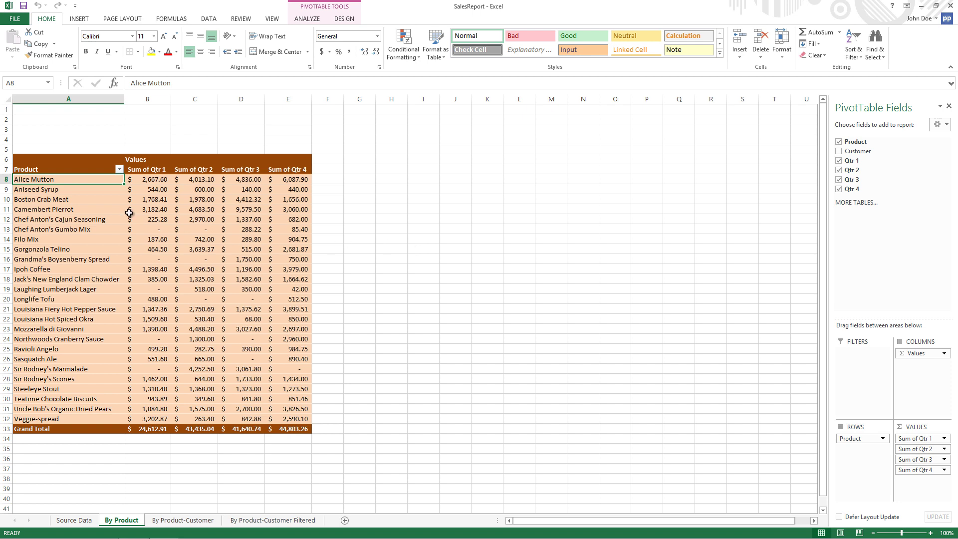
{"action": "left_click", "coordinate": [54, 171]}
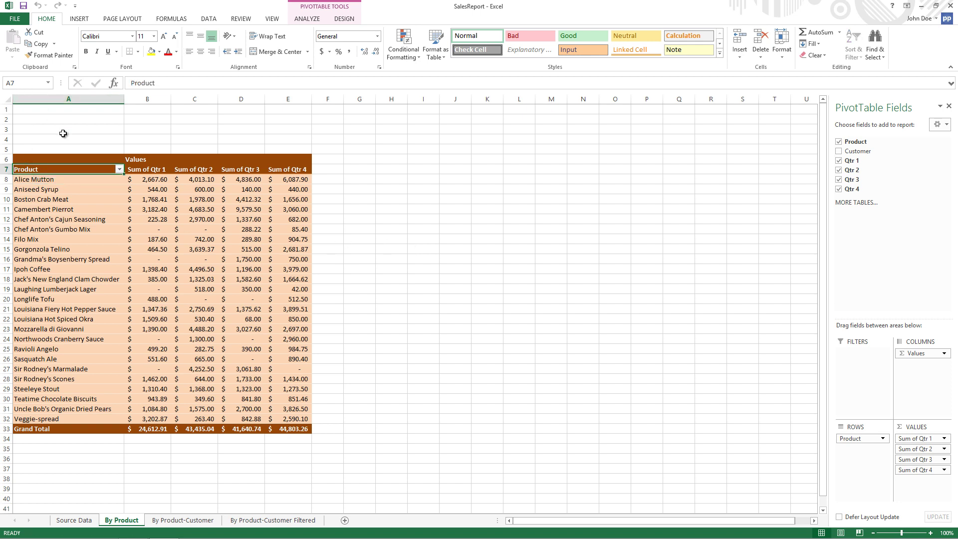
{"action": "left_click", "coordinate": [290, 429]}
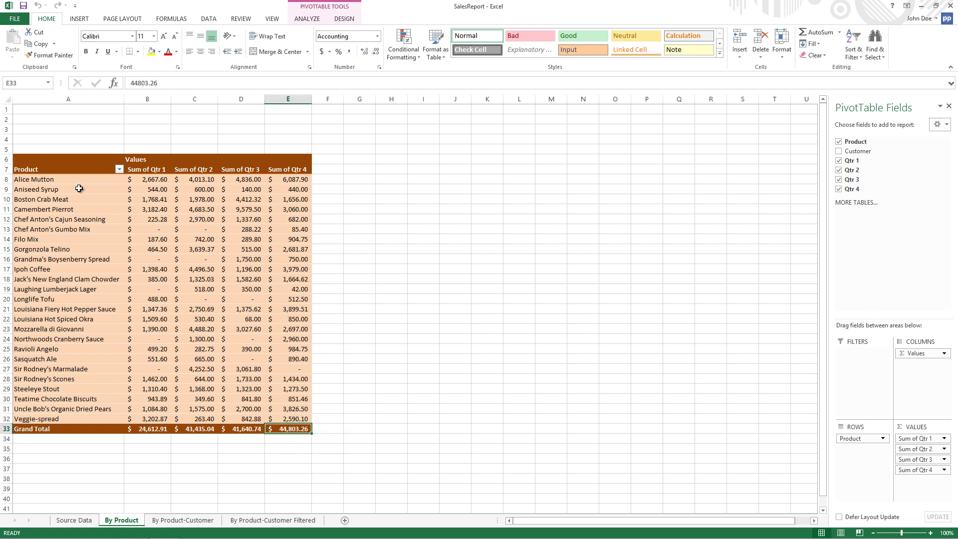
{"action": "left_click_drag", "start_coordinate": [66, 174], "coordinate": [303, 430]}
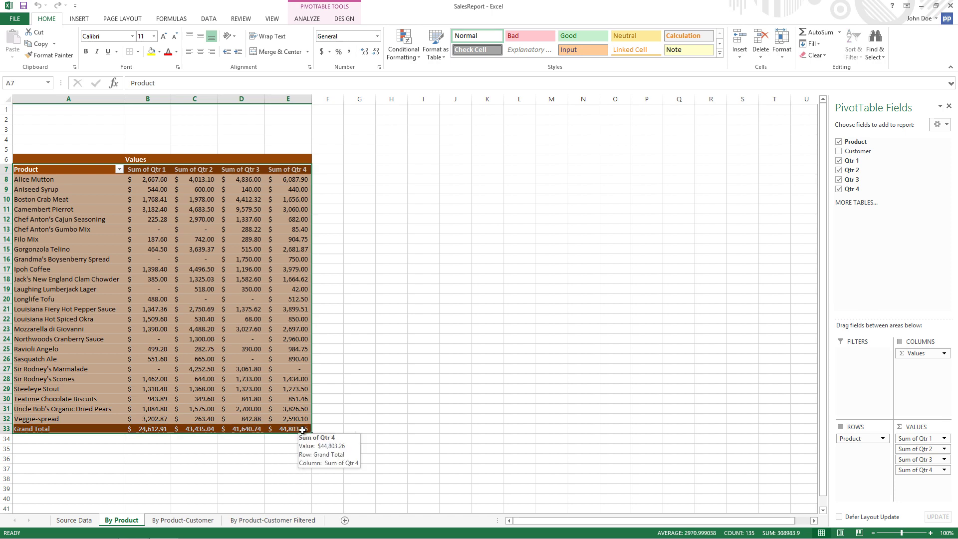
{"action": "key", "text": "ctrl+c"}
Step: Back in PowerPoint, set the By Product query's range to A7:E1000 with the first row containing field names
{"action": "key", "text": "alt+Tab"}
{"action": "type", "text": "A"}
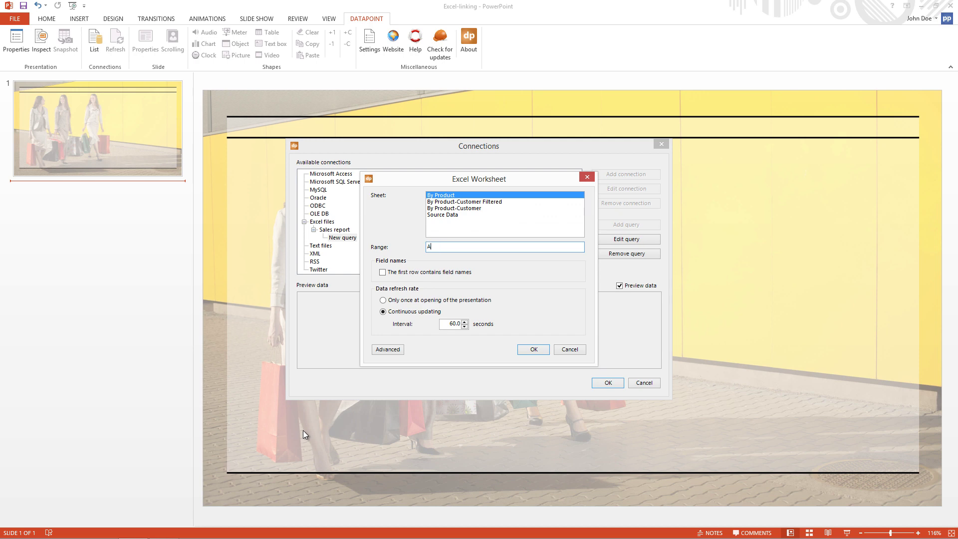
{"action": "type", "text": "7:E1000"}
{"action": "left_click", "coordinate": [385, 273]}
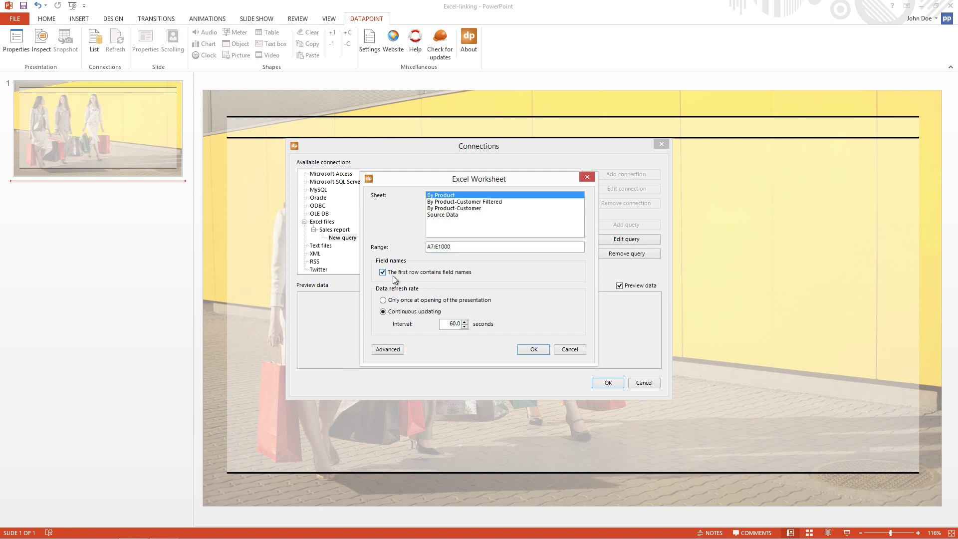
{"action": "left_click", "coordinate": [525, 351]}
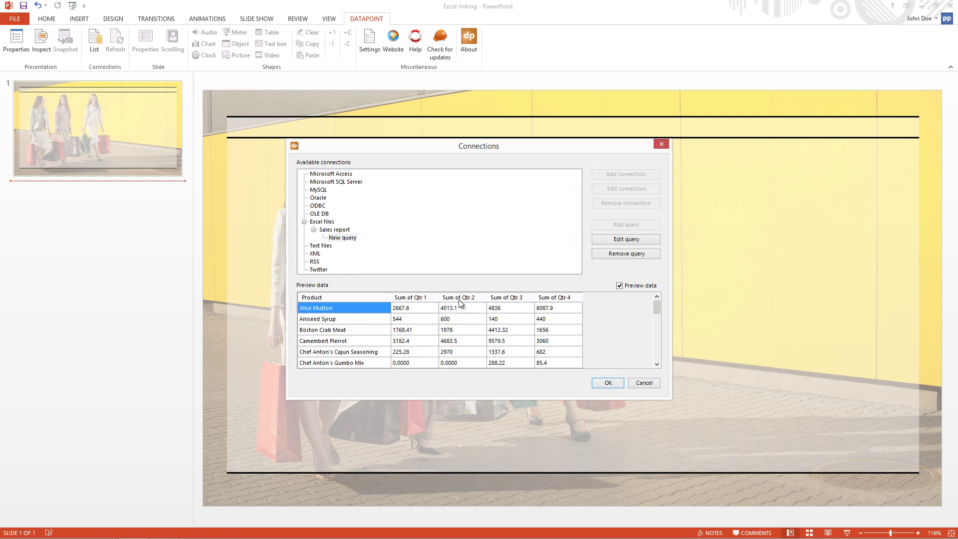
Step: Rename the new query to "Sales per product" and accept the connections setup
{"action": "left_click", "coordinate": [352, 239]}
{"action": "key", "text": "Down"}
{"action": "left_click", "coordinate": [353, 239]}
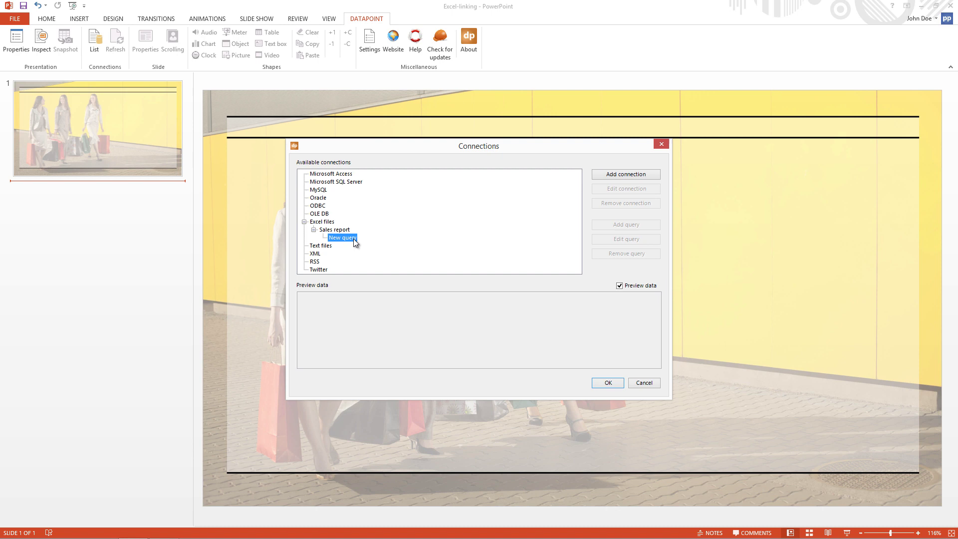
{"action": "left_click", "coordinate": [355, 239]}
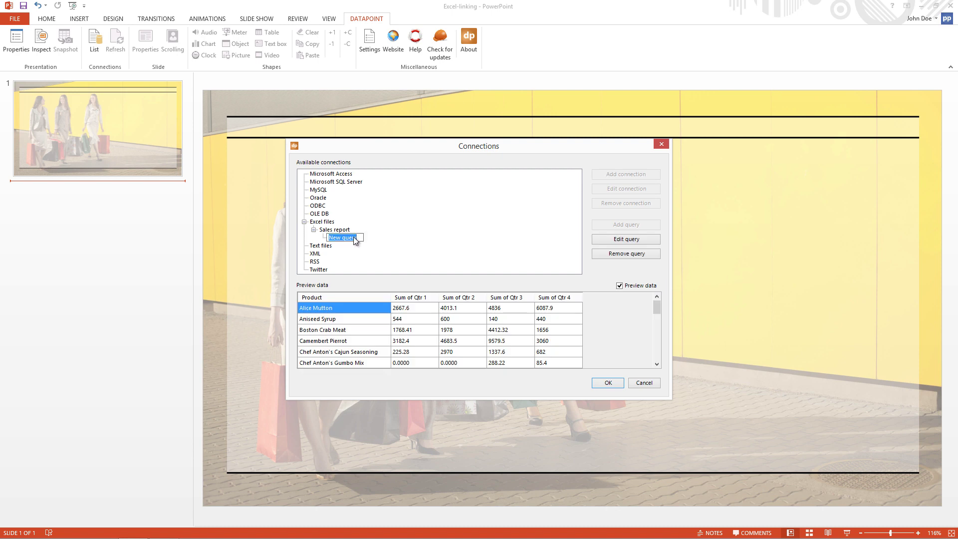
{"action": "type", "text": "Sales per product"}
{"action": "left_click", "coordinate": [608, 383]}
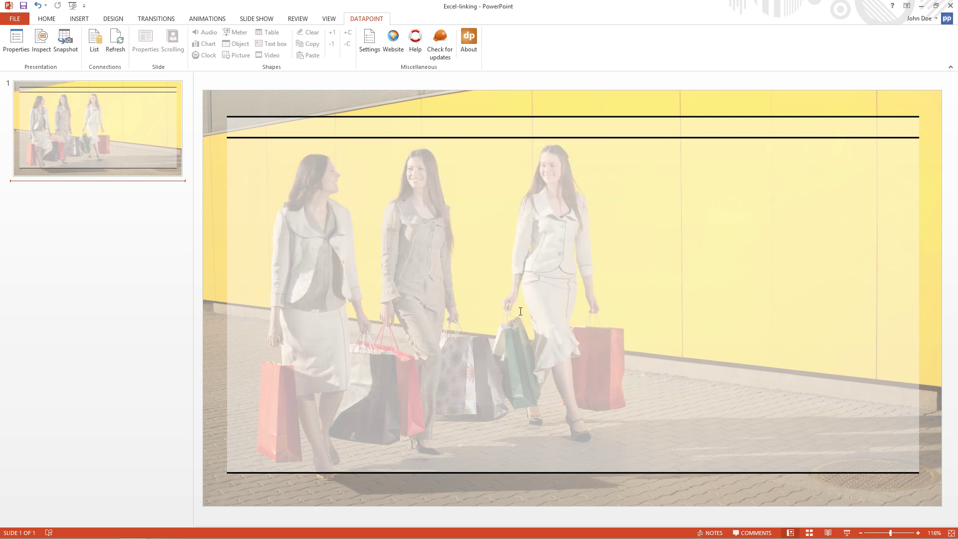
Step: Link the slide's table to the "Sales report | Sales per product" data connection, with column names copied to the first row
{"action": "left_click", "coordinate": [291, 127]}
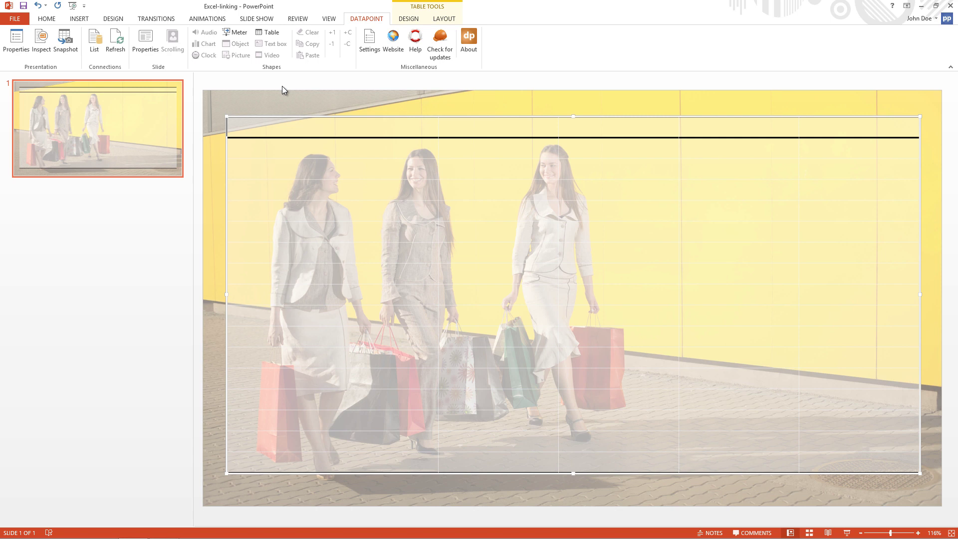
{"action": "left_click", "coordinate": [263, 33]}
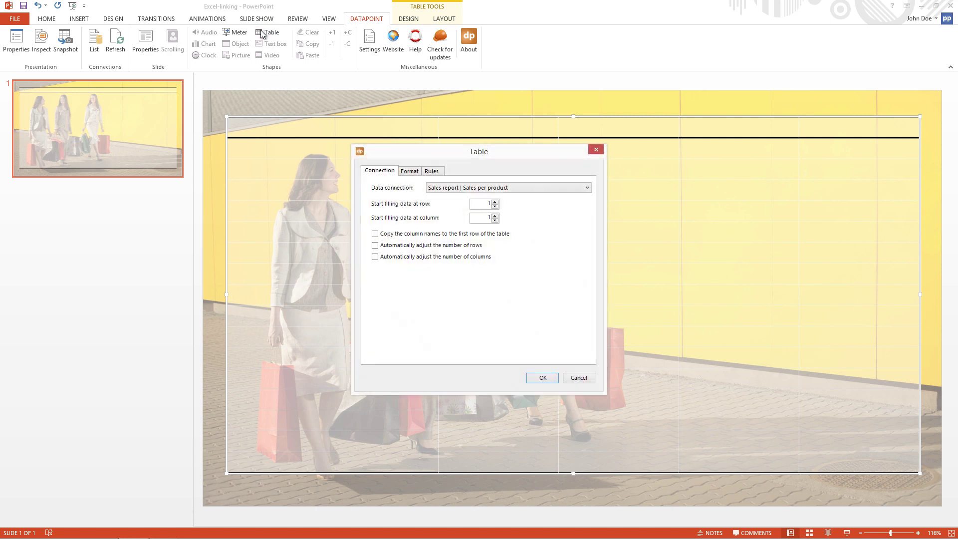
{"action": "left_click", "coordinate": [430, 190]}
{"action": "left_click", "coordinate": [432, 197]}
{"action": "left_click", "coordinate": [540, 378]}
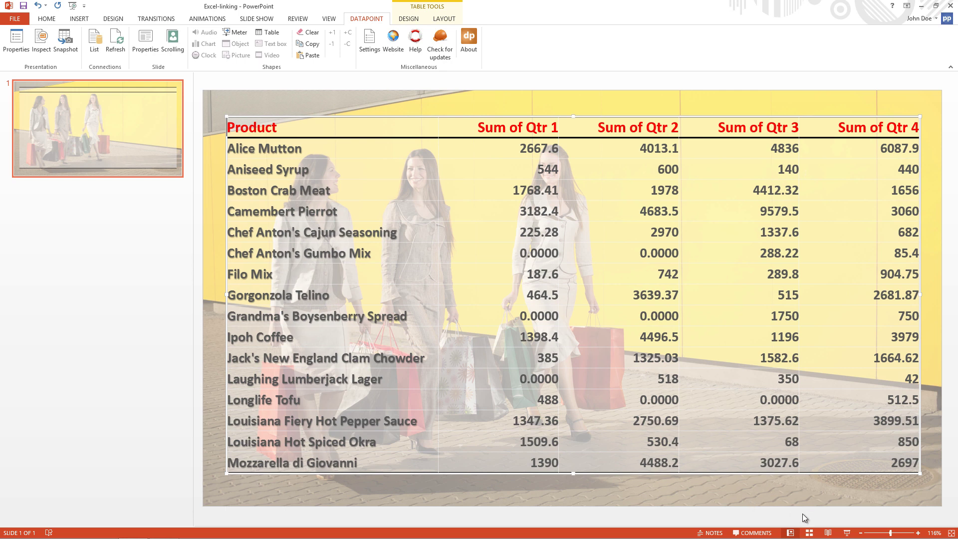
Step: Set the slide show type to "Browsed at a kiosk (full screen)"
{"action": "left_click", "coordinate": [187, 147]}
{"action": "left_click", "coordinate": [247, 17]}
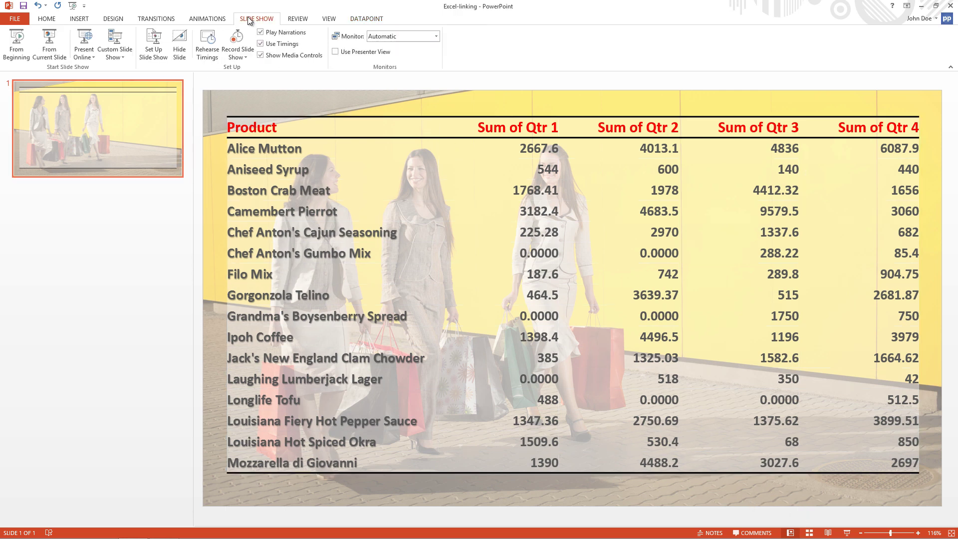
{"action": "left_click", "coordinate": [153, 44]}
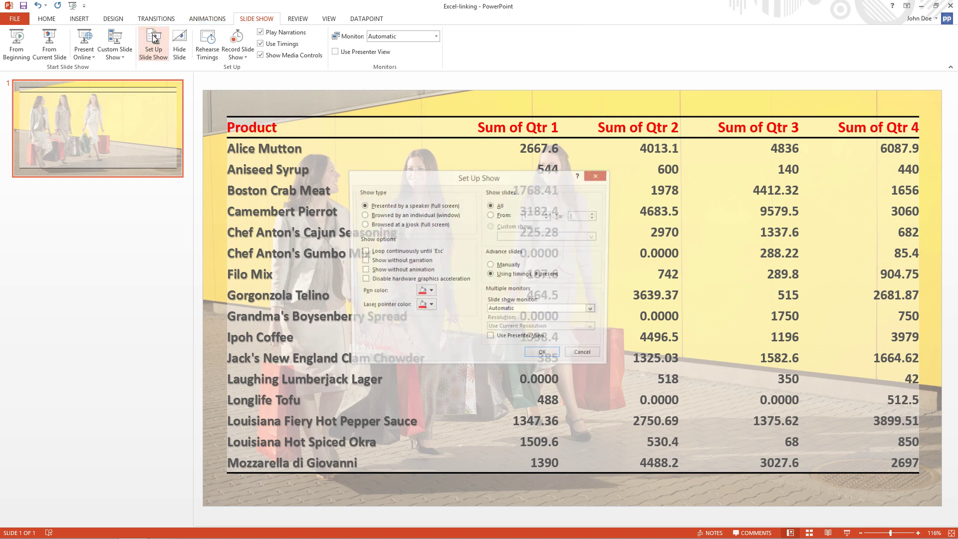
{"action": "left_click", "coordinate": [375, 225]}
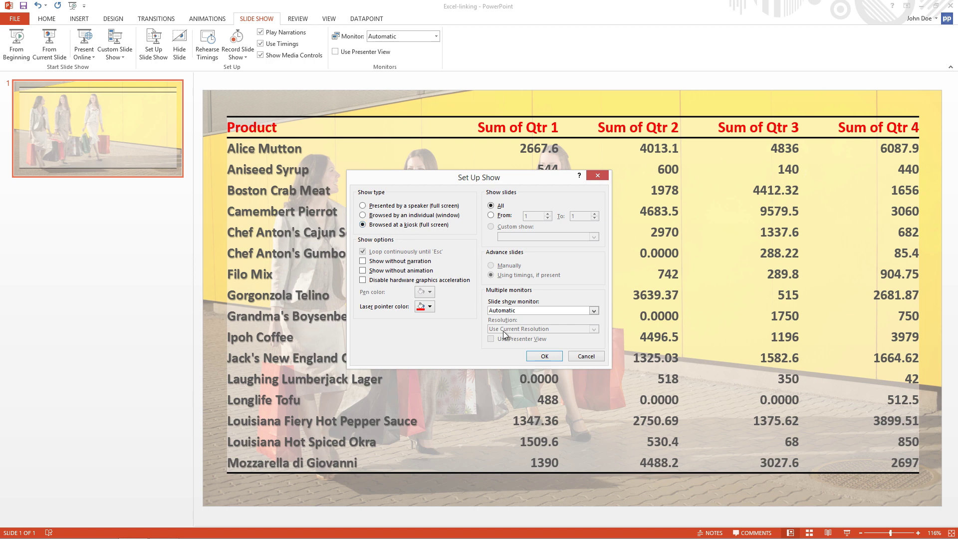
{"action": "left_click", "coordinate": [539, 358]}
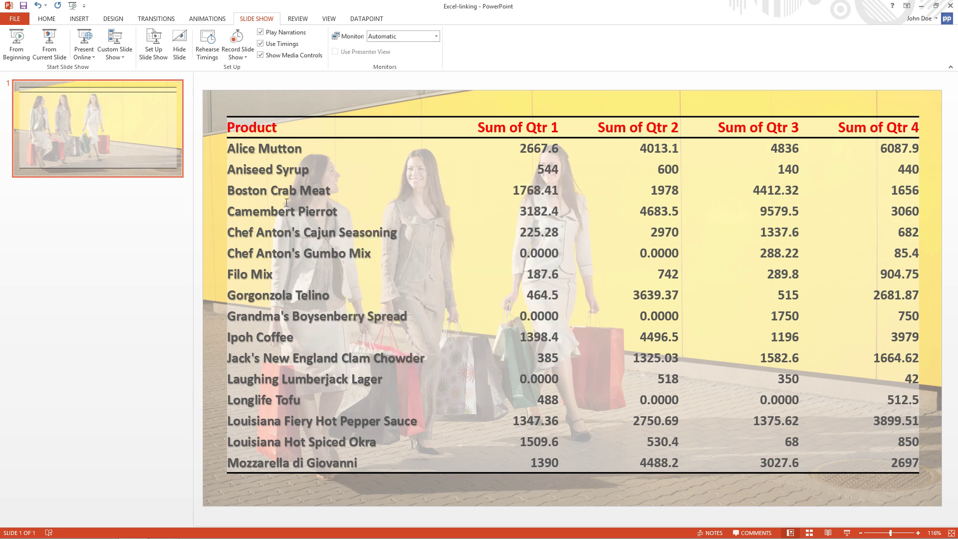